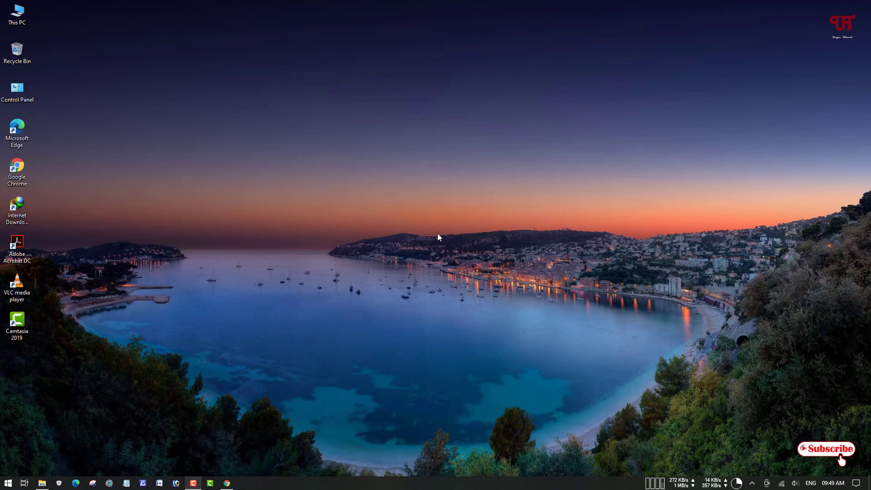
Bring the recorder page forward and launch the free online screen recorder
click(226, 483)
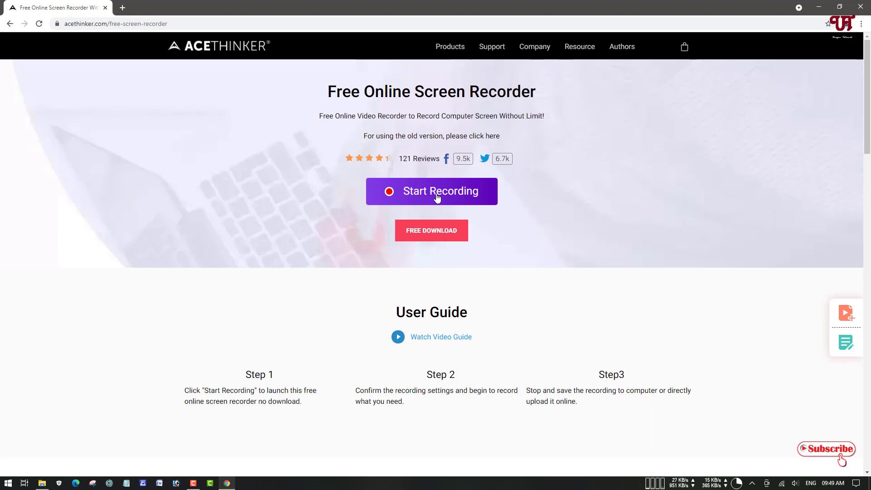
click(437, 198)
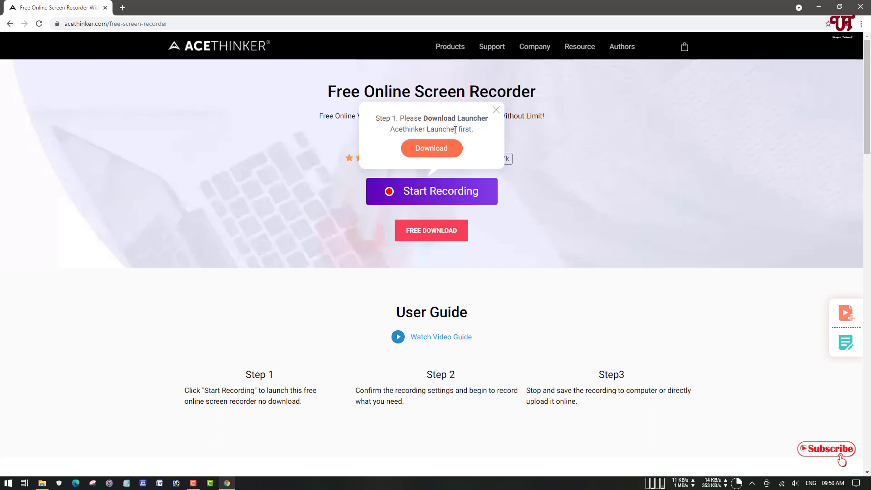
Download the AceThinker launcher and show acethinker-launcher.exe in the Downloads folder
click(437, 151)
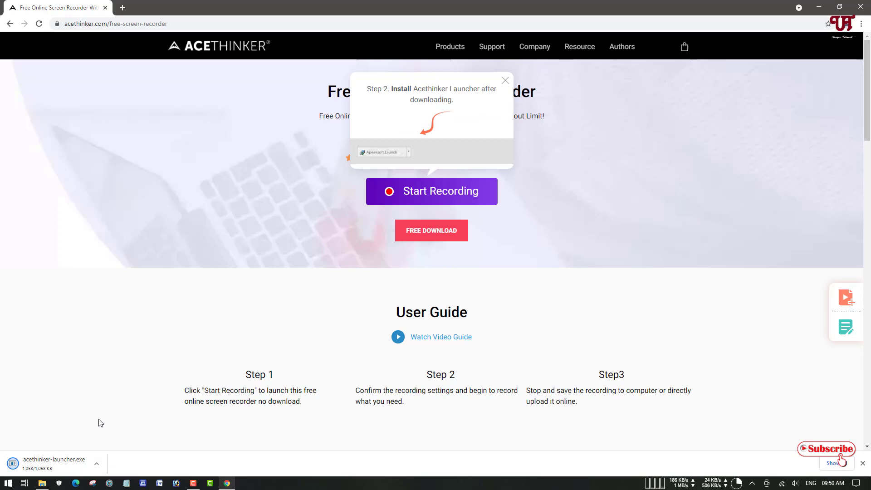
click(96, 464)
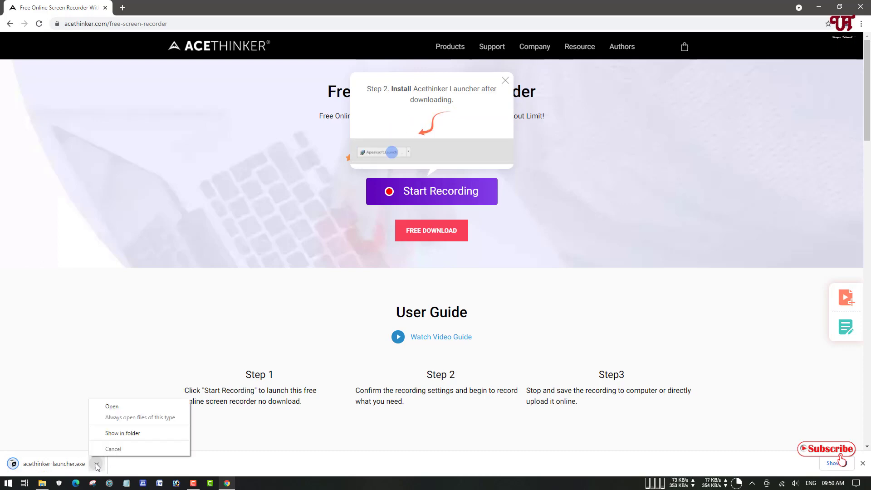
click(125, 434)
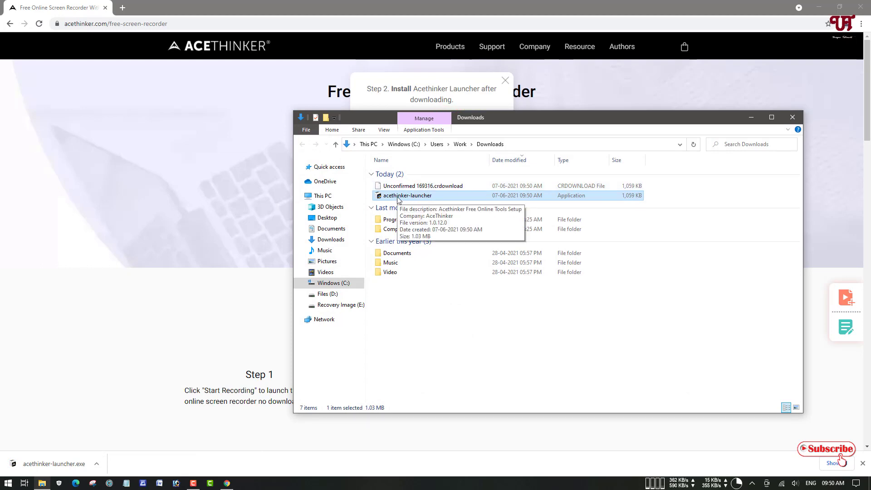
Run acethinker-launcher from Downloads and close the Downloads window
double_click(398, 196)
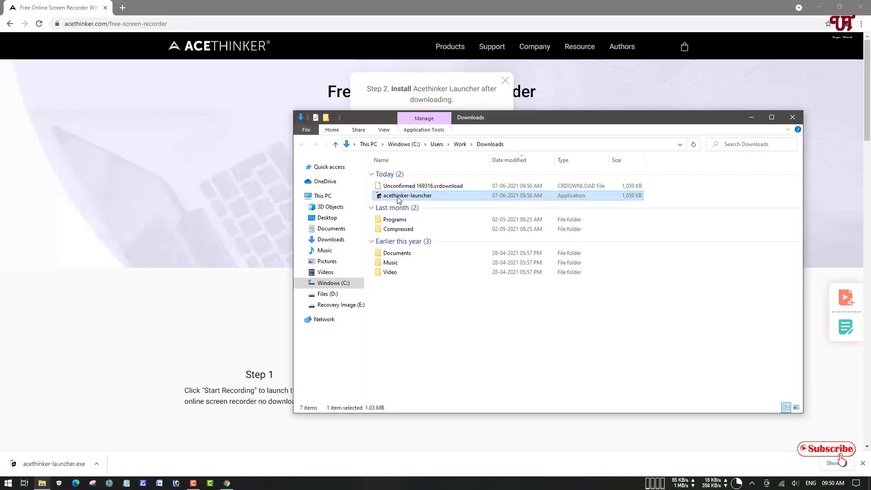
click(791, 118)
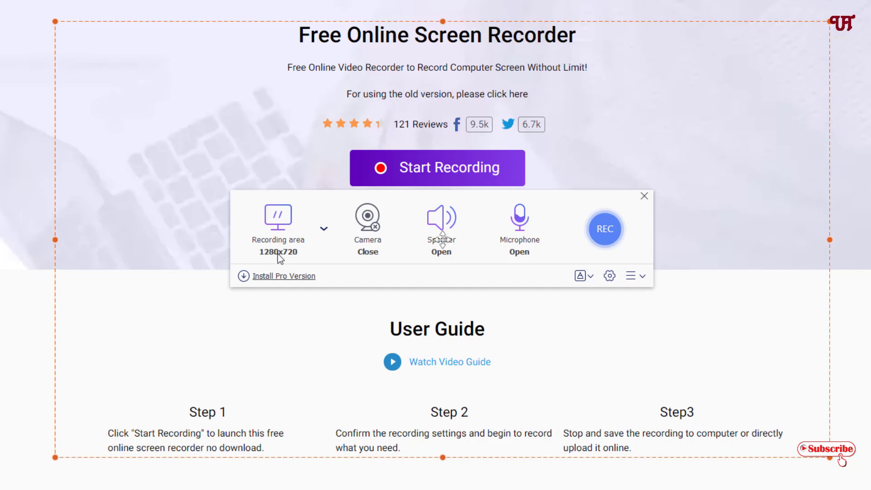
click(324, 230)
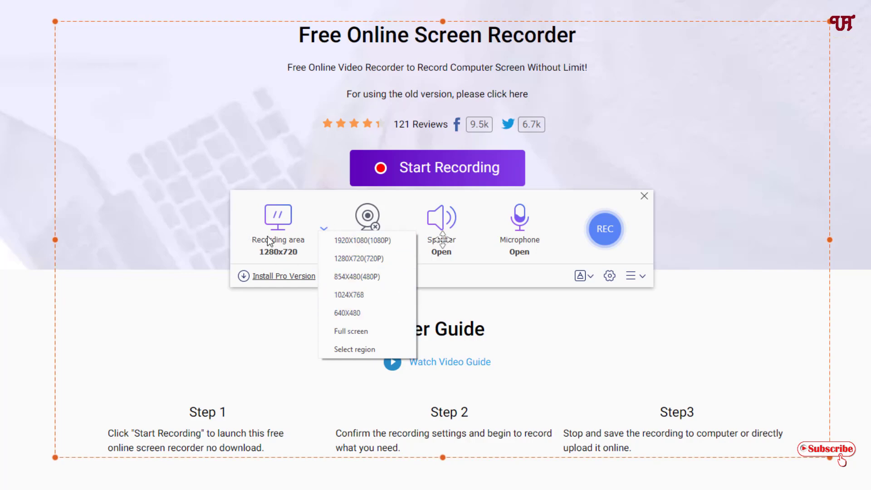
click(331, 201)
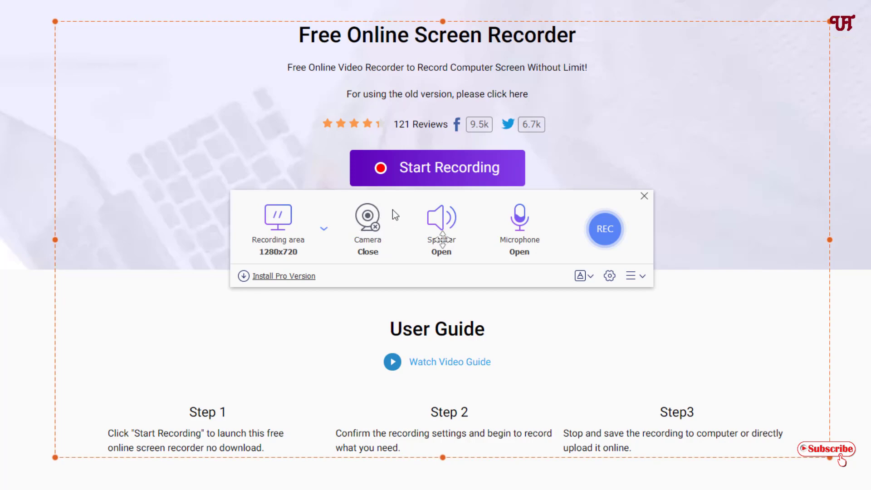
click(365, 221)
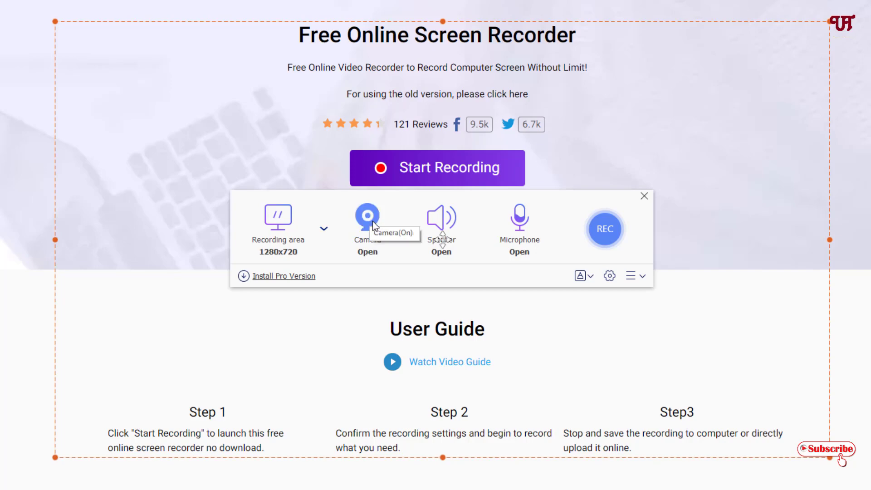
click(371, 222)
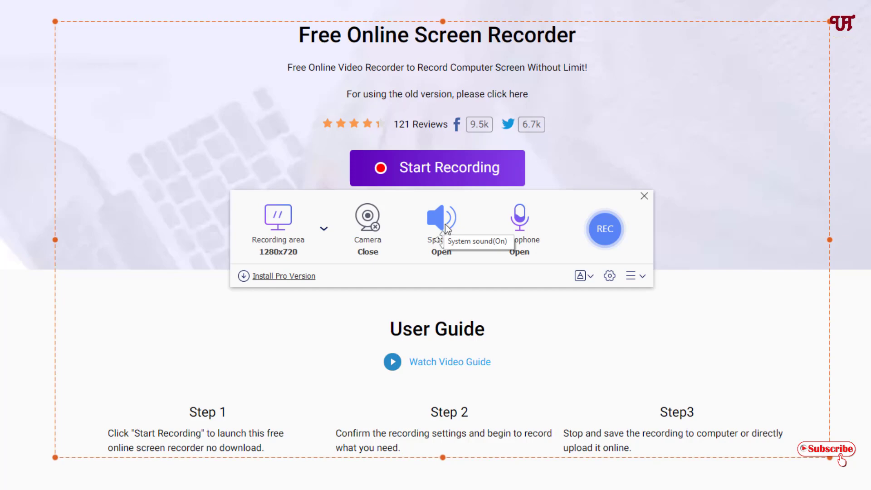
Switch off the speaker (system sound) and toggle the microphone off and back on
click(445, 224)
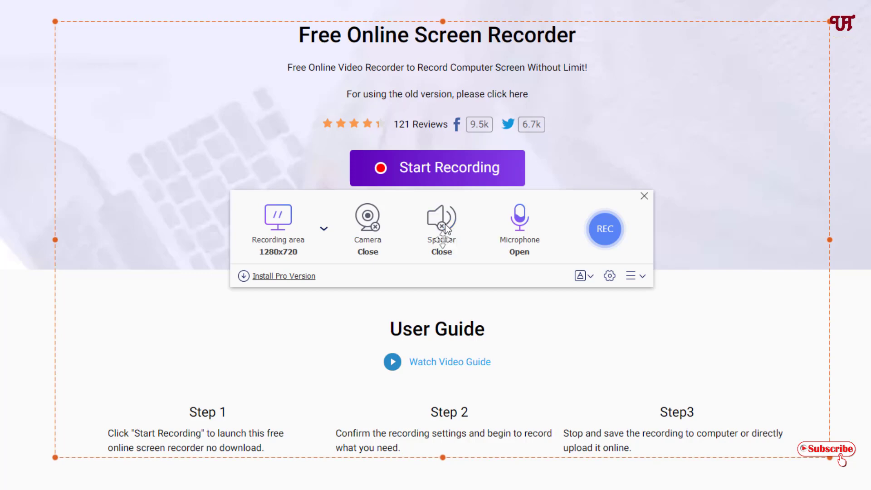
click(523, 224)
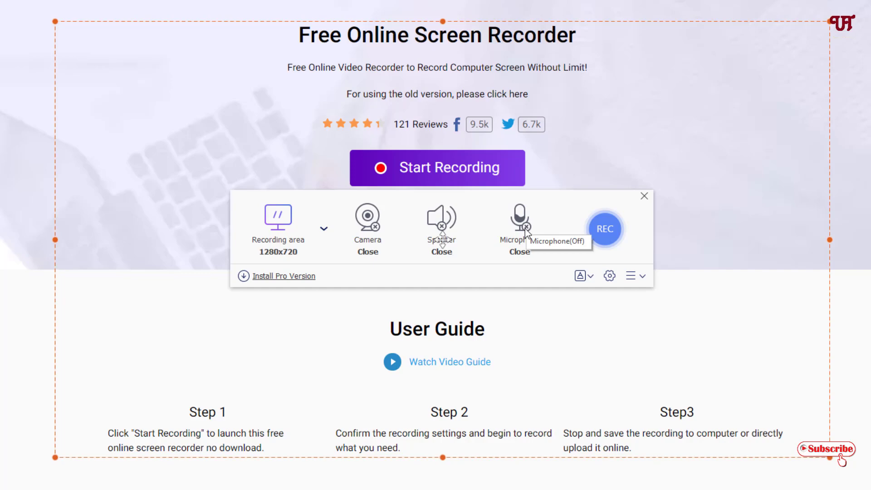
click(525, 229)
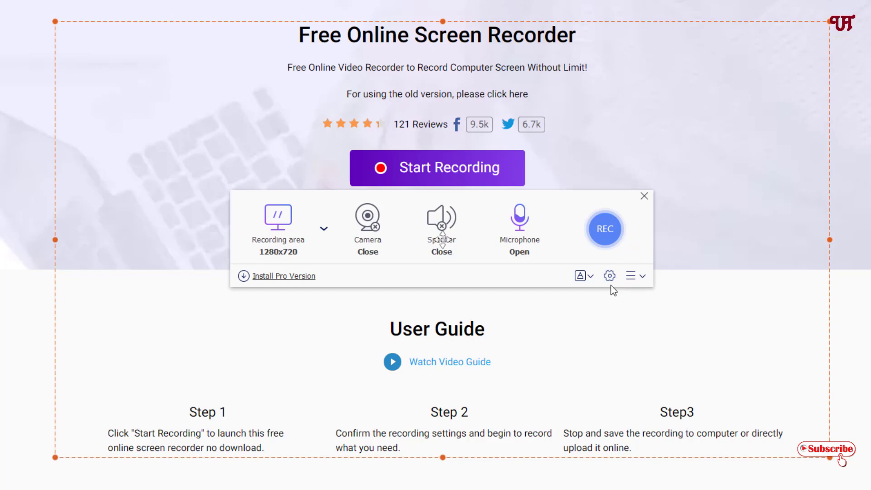
Open the interface language choices and close them again
click(587, 278)
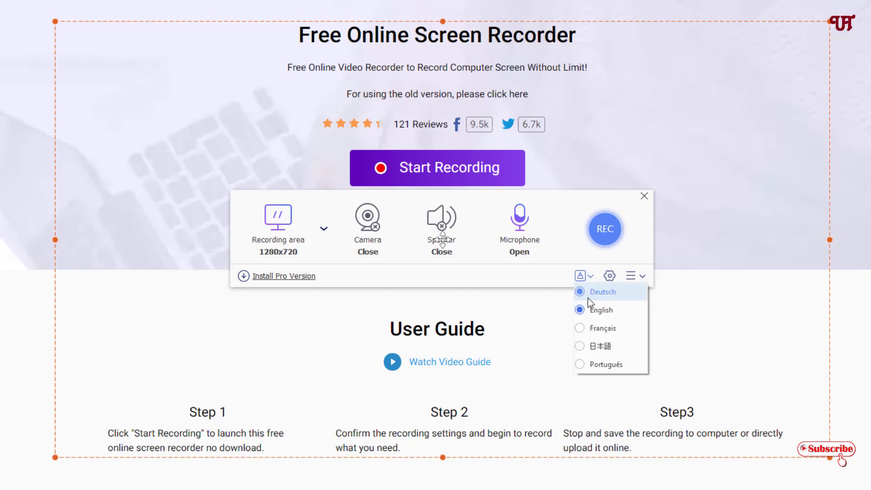
click(559, 276)
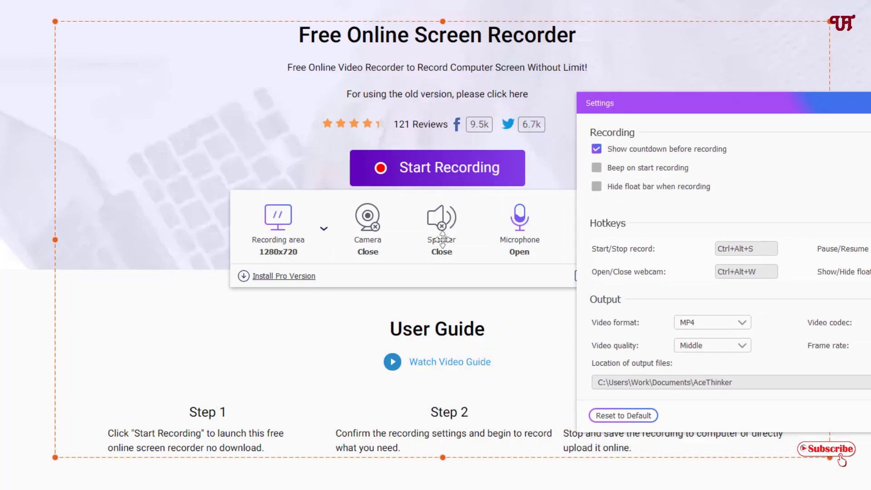
In Settings, keep MP4, H.264, 20 fps and Middle quality, then confirm with OK
drag(808, 104, 316, 70)
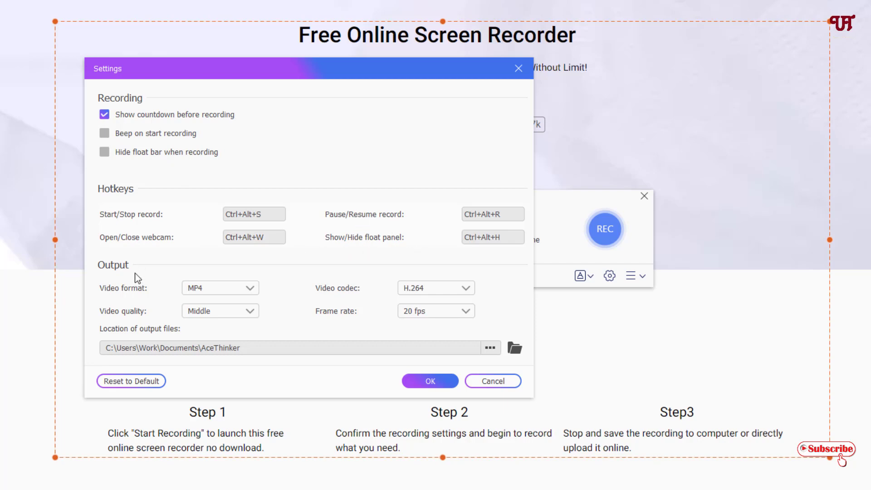
click(230, 289)
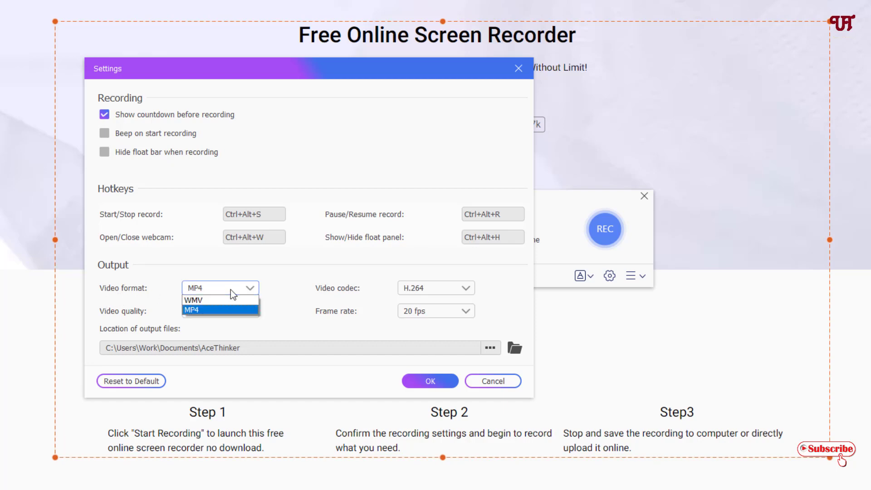
click(198, 309)
click(413, 288)
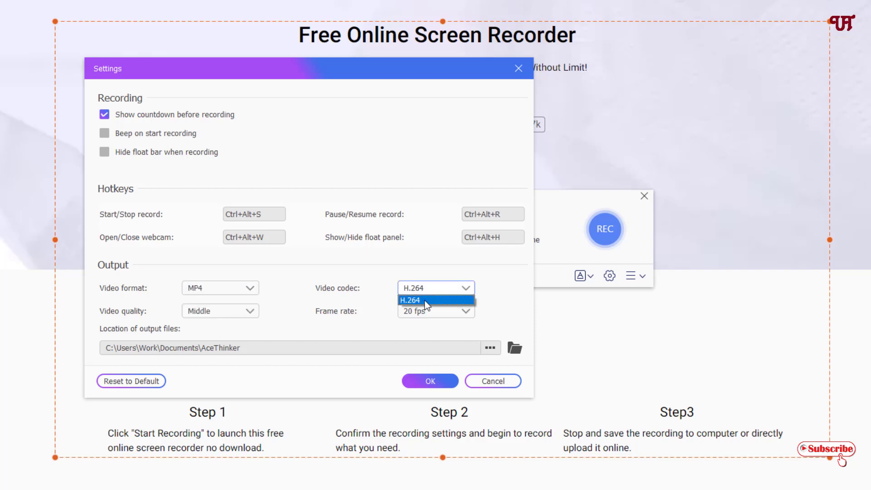
click(383, 318)
click(416, 311)
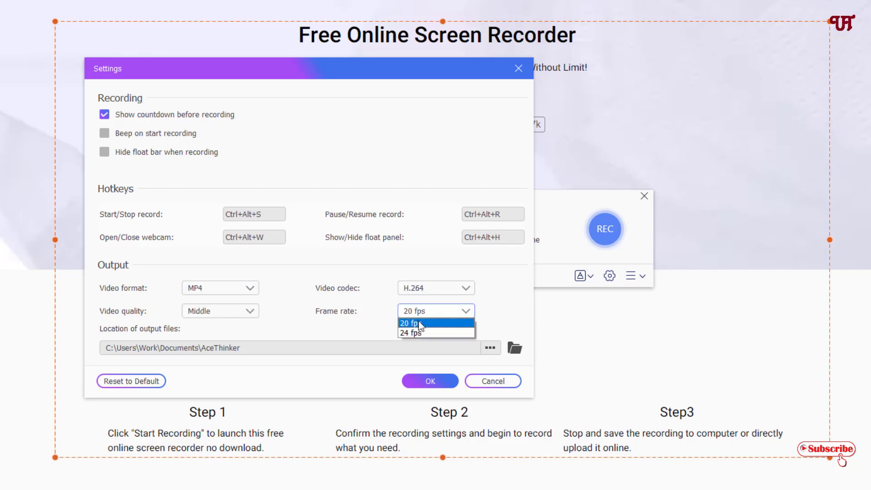
click(317, 334)
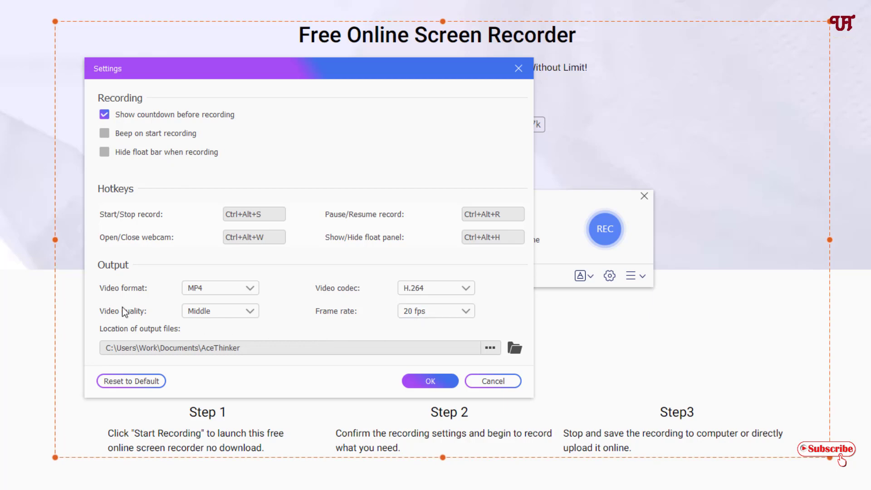
click(243, 310)
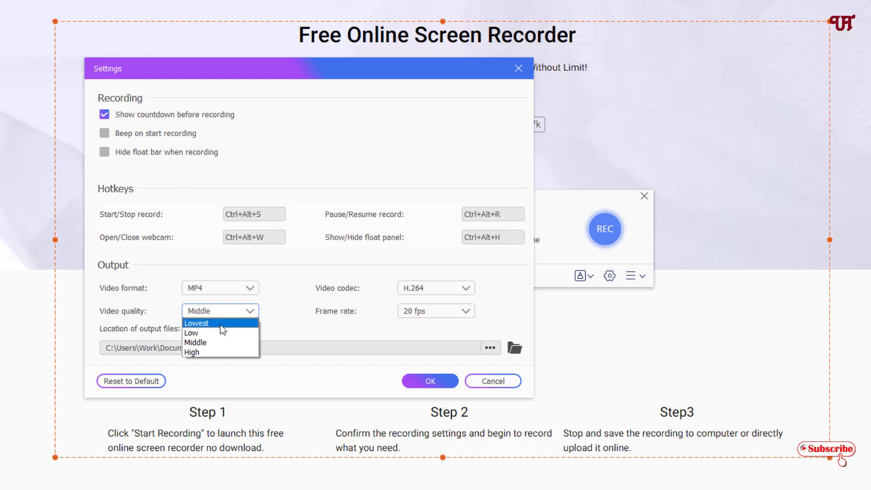
click(297, 325)
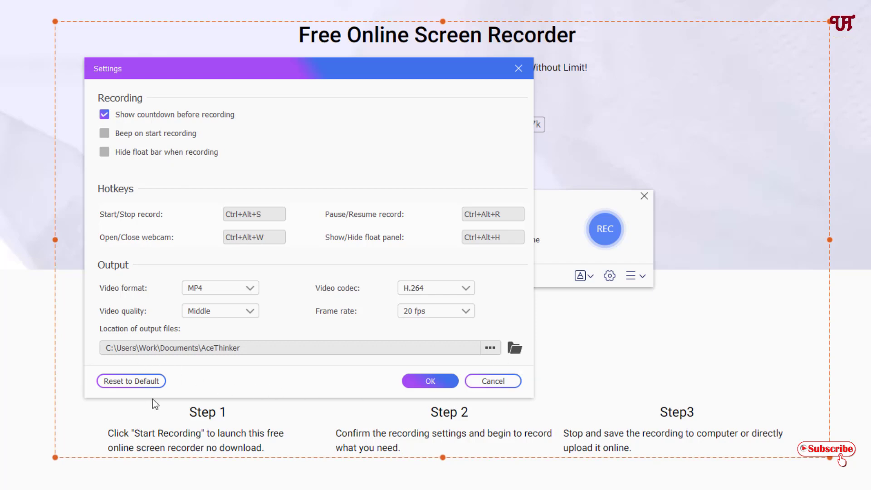
click(440, 380)
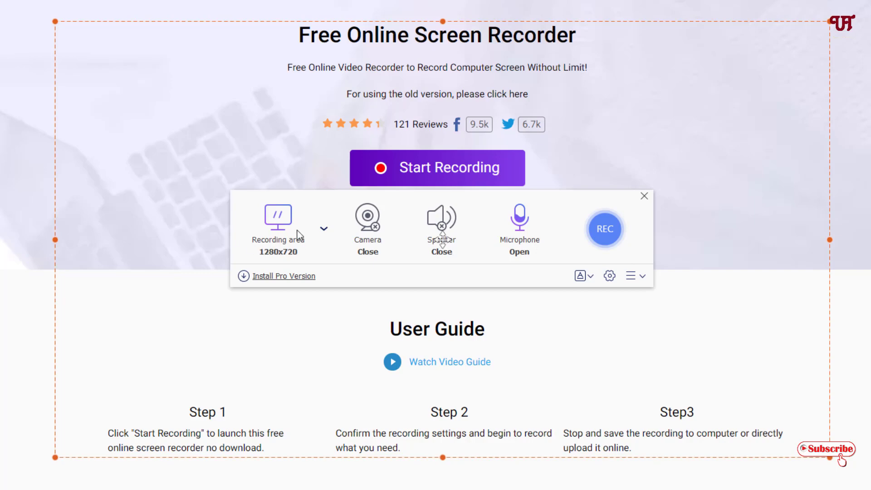
Set the recording area to full screen, start recording, and minimize the browser
click(325, 229)
click(347, 369)
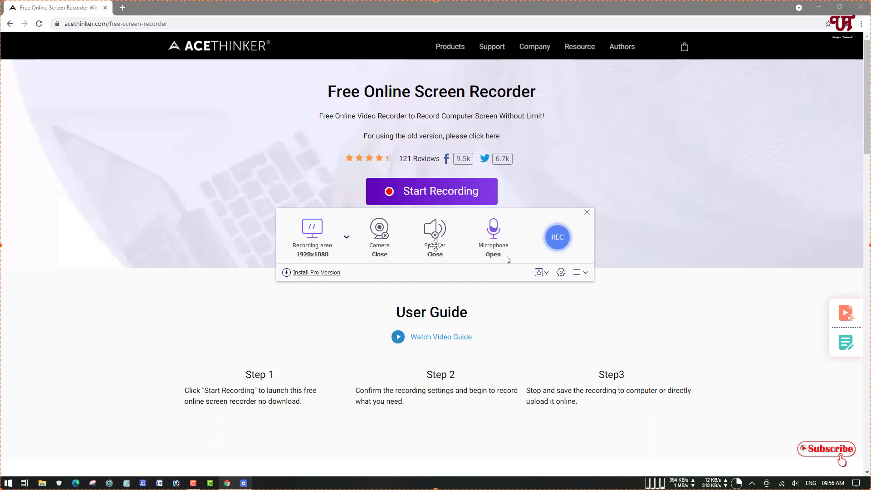
click(561, 243)
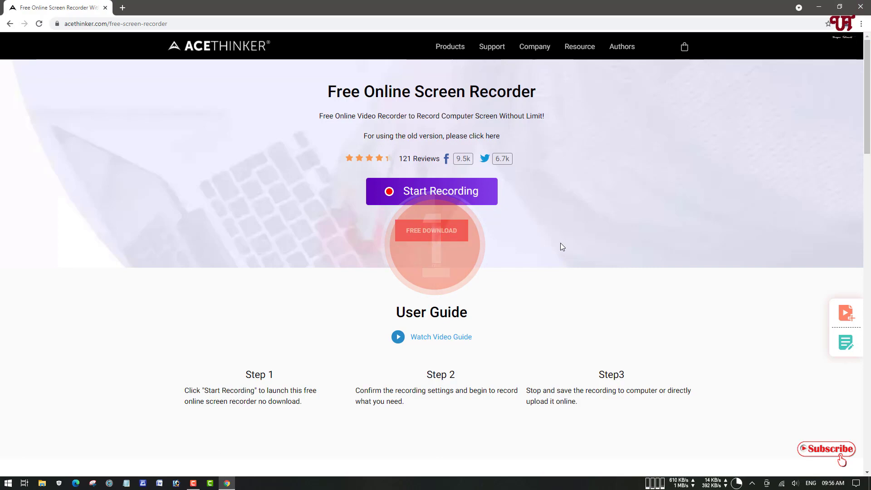
click(819, 9)
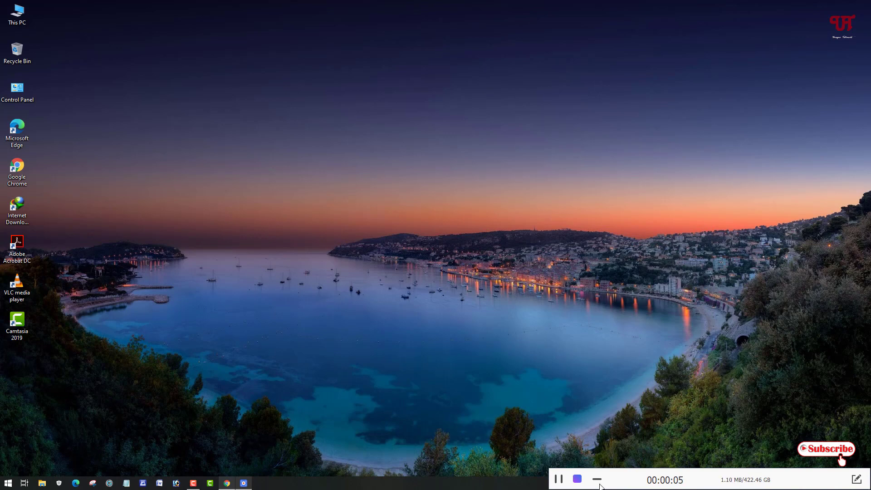
Open and dismiss the Start menu, then open, move and close the Recycle Bin
click(8, 482)
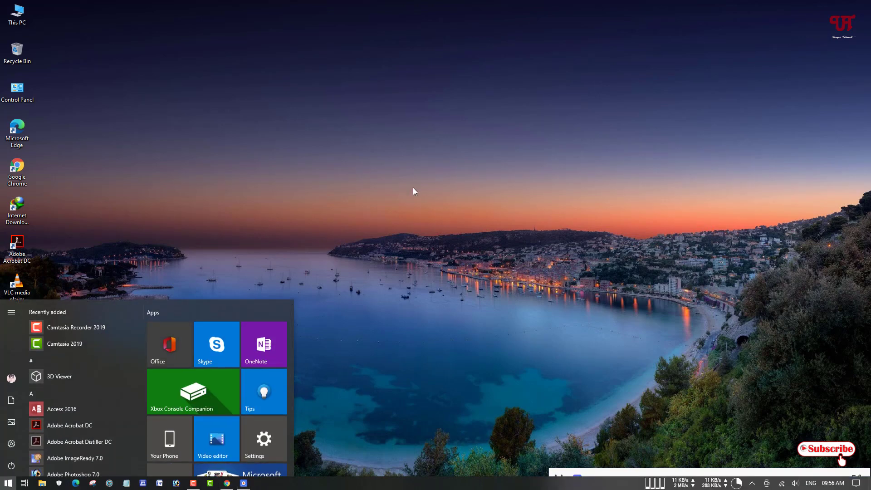
click(408, 179)
double_click(18, 53)
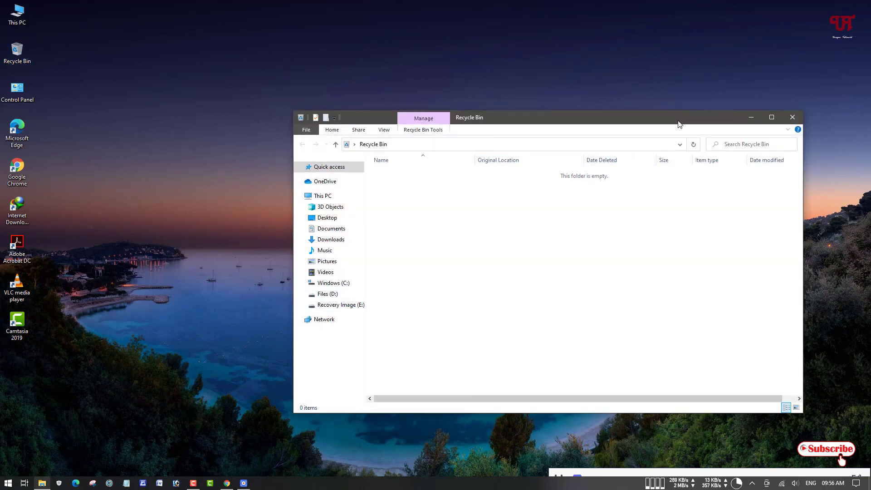
drag(679, 124, 620, 97)
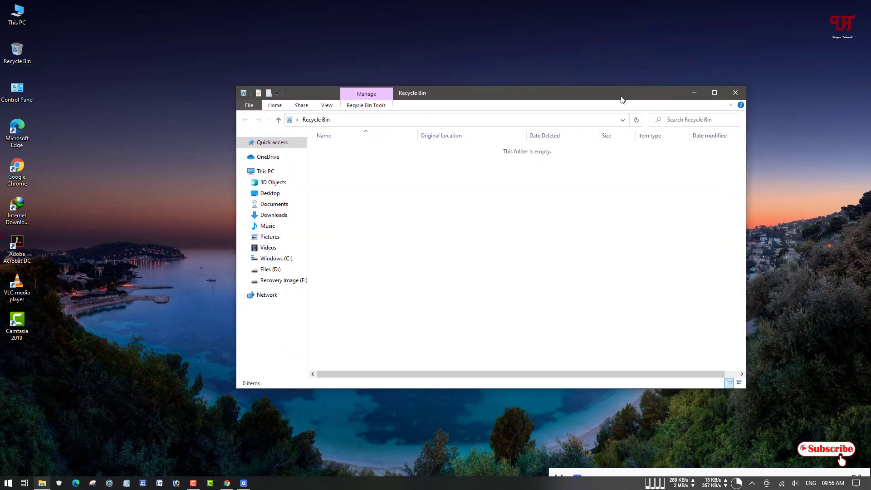
click(737, 93)
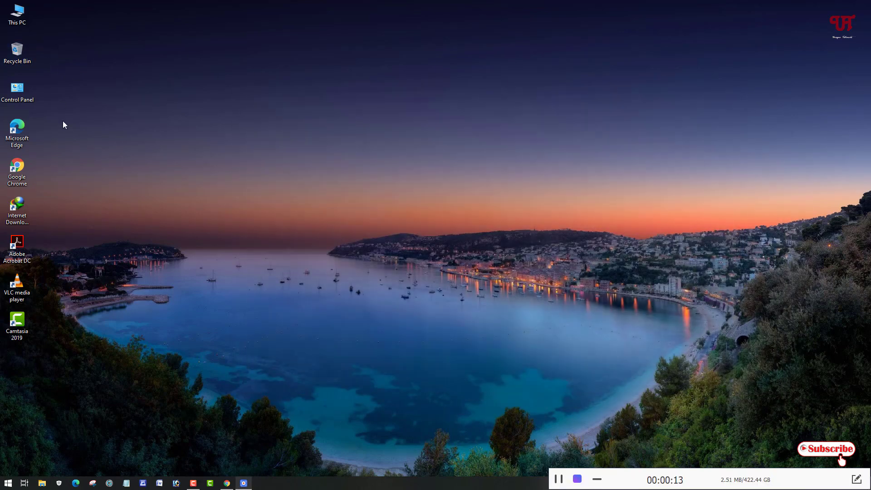
Open and close This PC and Control Panel from the desktop
double_click(20, 13)
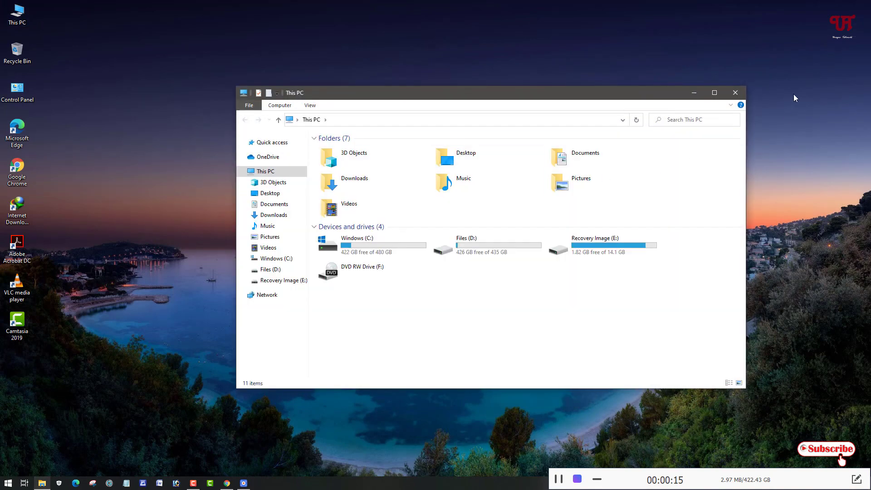
click(737, 94)
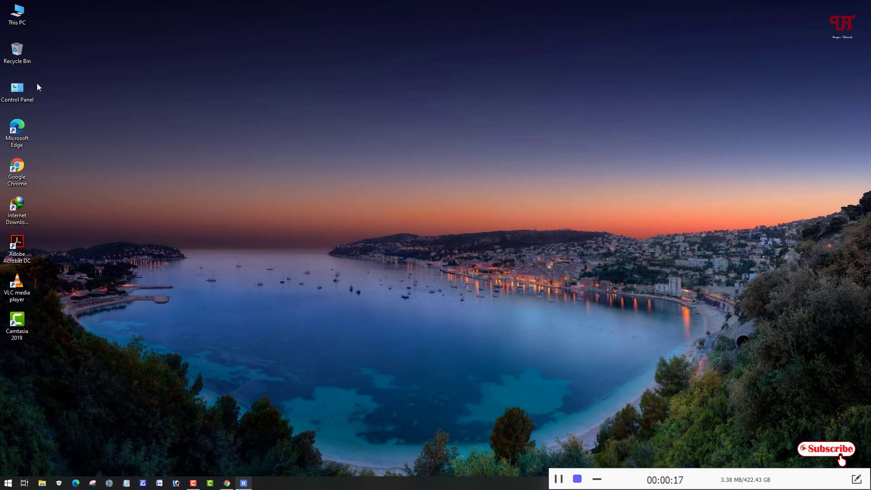
double_click(18, 87)
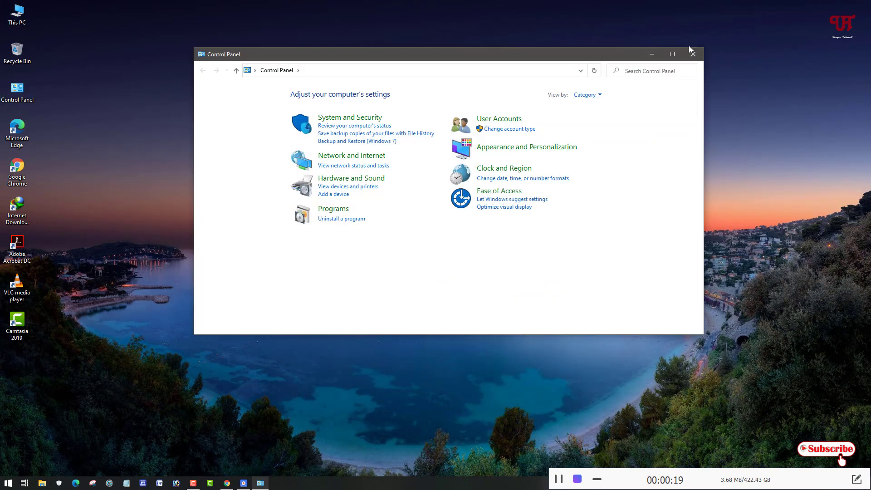
click(692, 52)
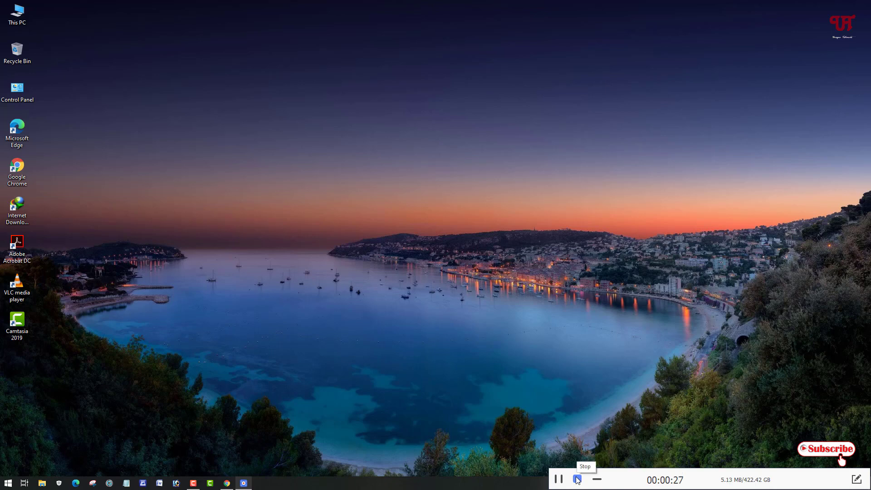
Pause and resume the recording, then bring up the drawing and annotation tools
click(559, 479)
click(558, 479)
click(576, 479)
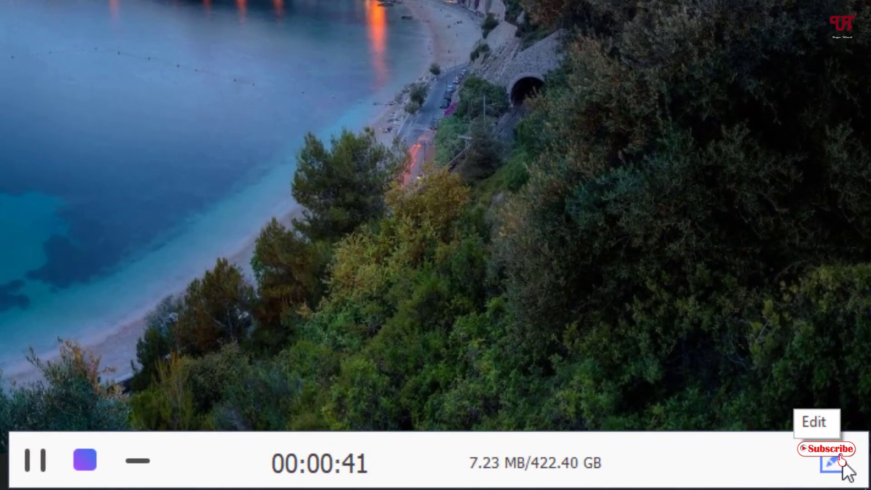
click(839, 463)
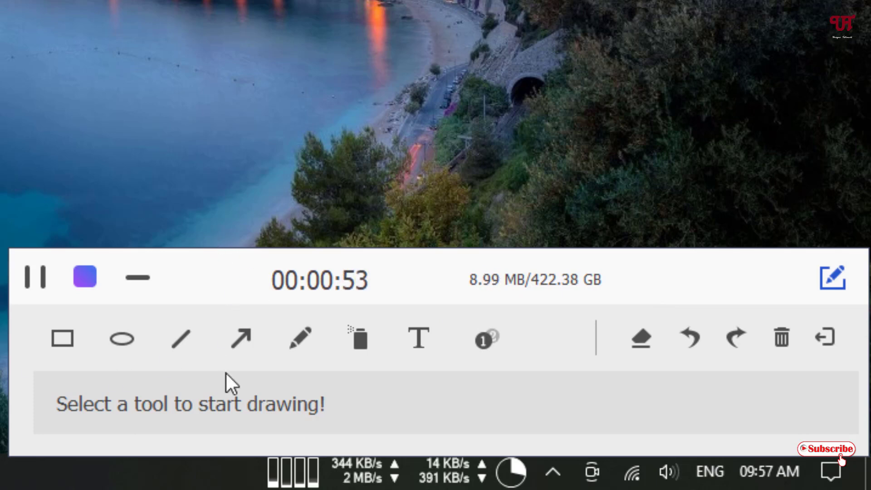
Draw red freehand strokes on the desktop, circling the Internet Download Manager icon
click(301, 341)
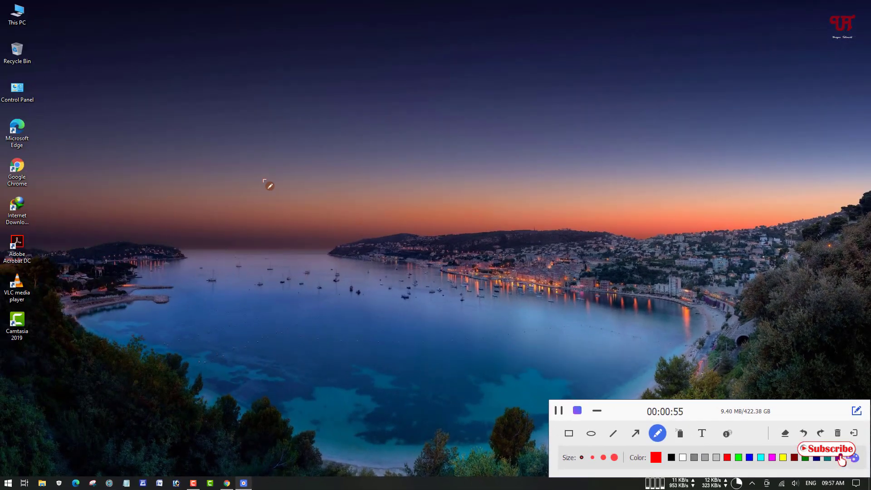
mouse_move(243, 108)
mouse_down()
mouse_move(163, 144)
mouse_move(198, 112)
mouse_up()
mouse_move(32, 186)
mouse_down()
mouse_move(9, 198)
mouse_move(11, 231)
mouse_move(36, 188)
mouse_move(87, 173)
mouse_up()
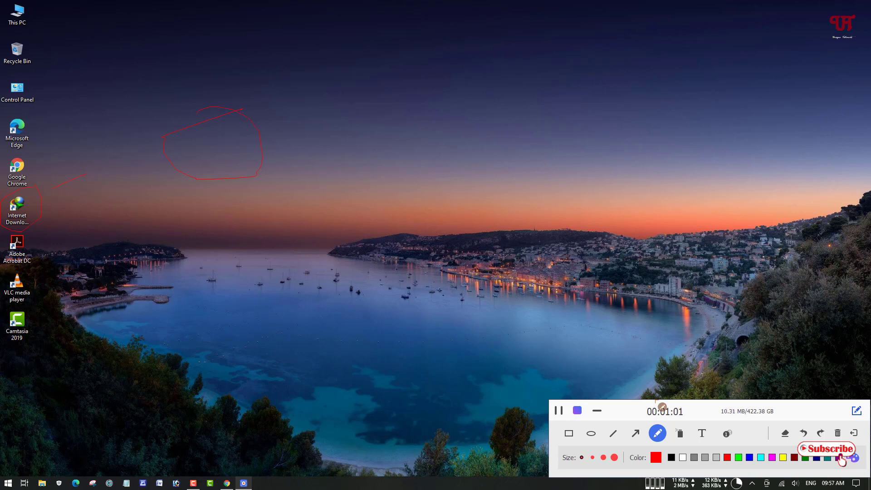
Add a small red text note on the desktop with the T text tool
click(701, 433)
click(106, 157)
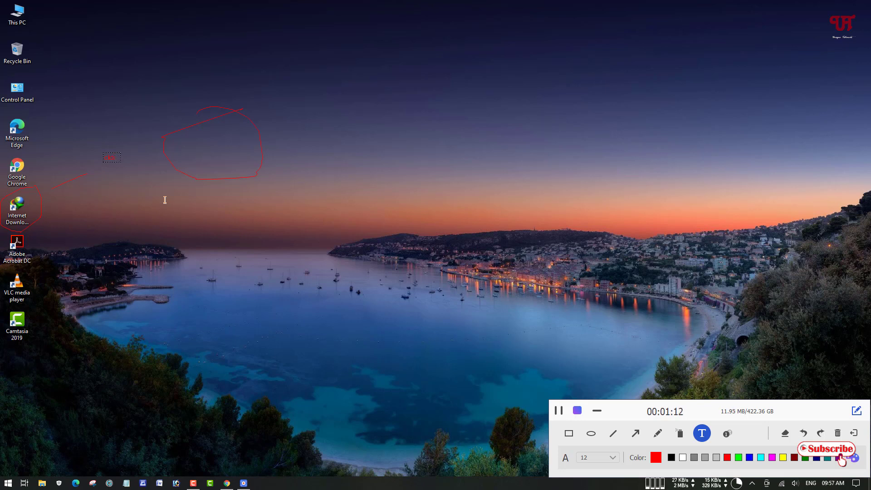
click(103, 159)
Stop and save the recording, then play 20210607_095842.mp4 briefly, pause it and close the player
click(578, 410)
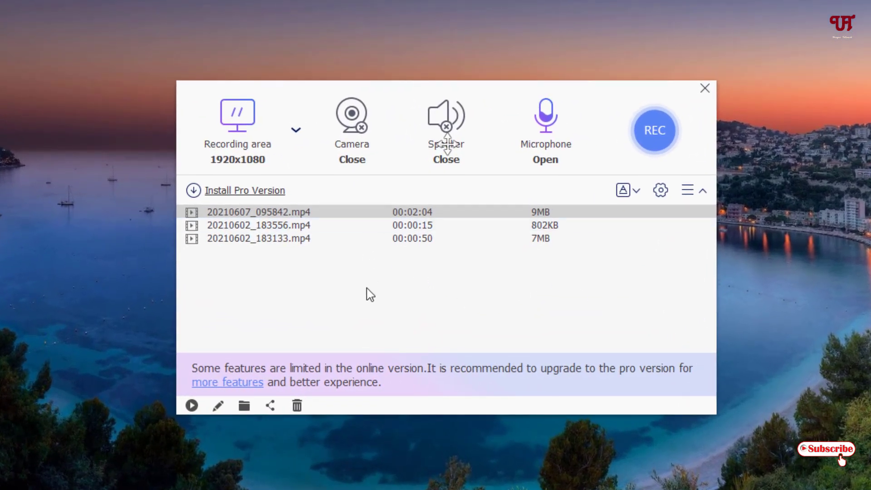
click(242, 213)
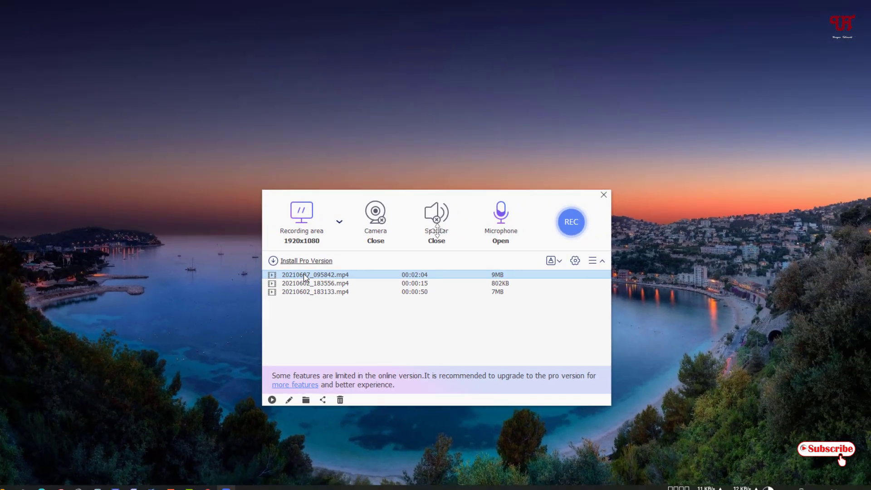
double_click(243, 213)
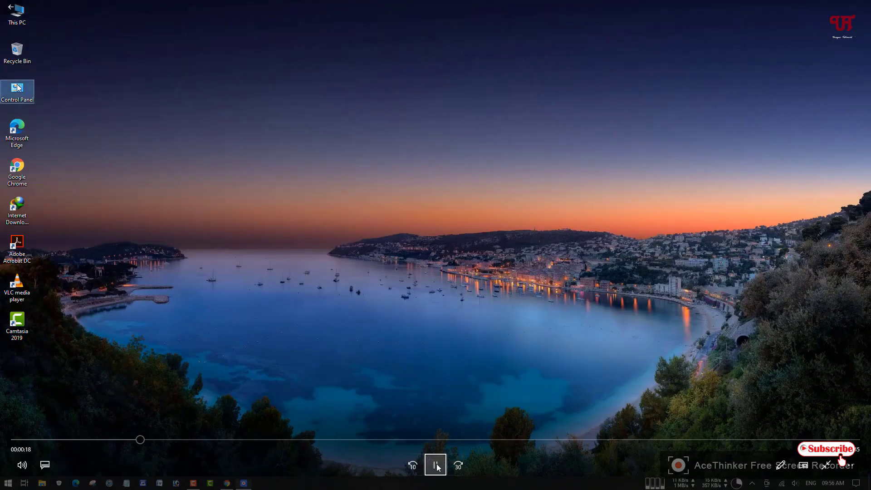
click(438, 467)
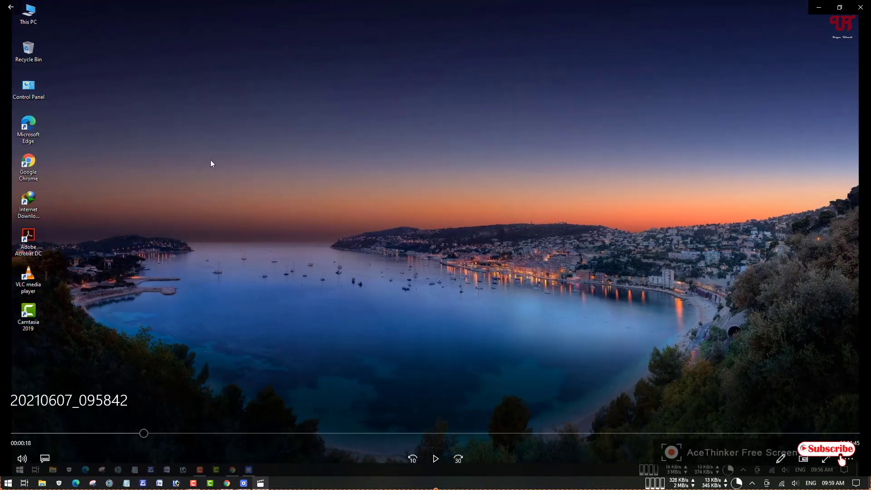
click(867, 4)
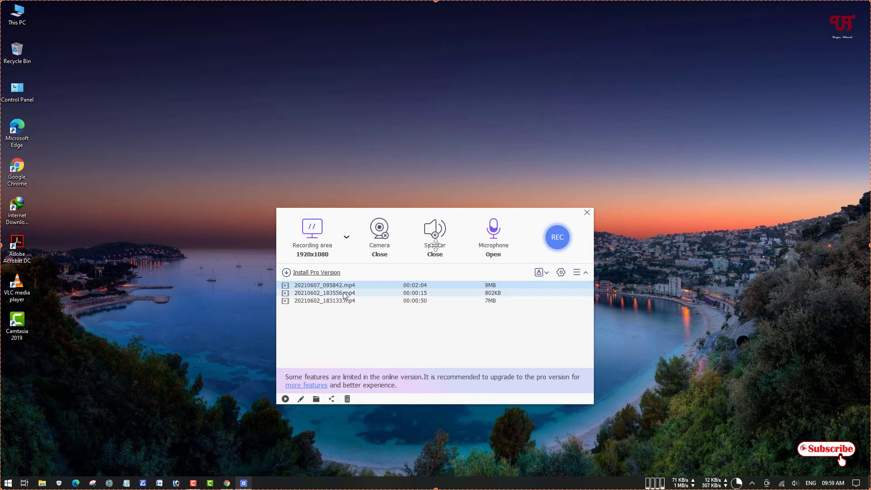
Browse from This PC to Documents\AceThinker to find the saved 20210607_095842 recording
double_click(17, 14)
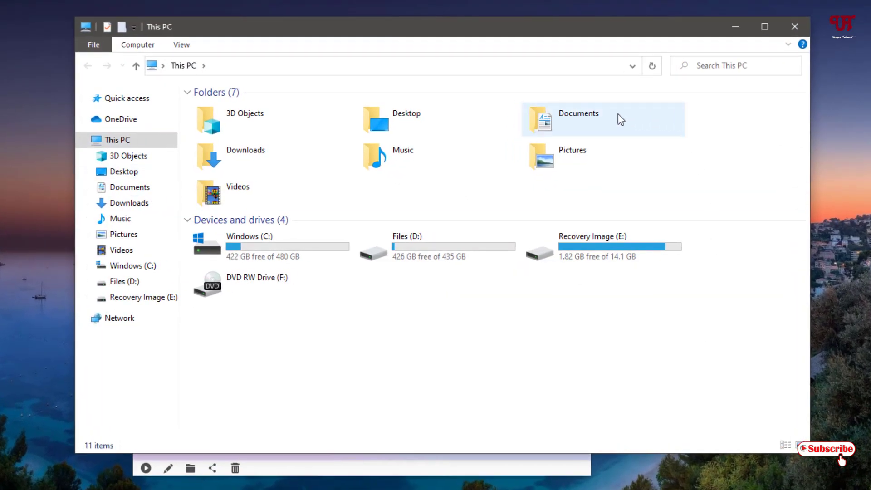
double_click(592, 117)
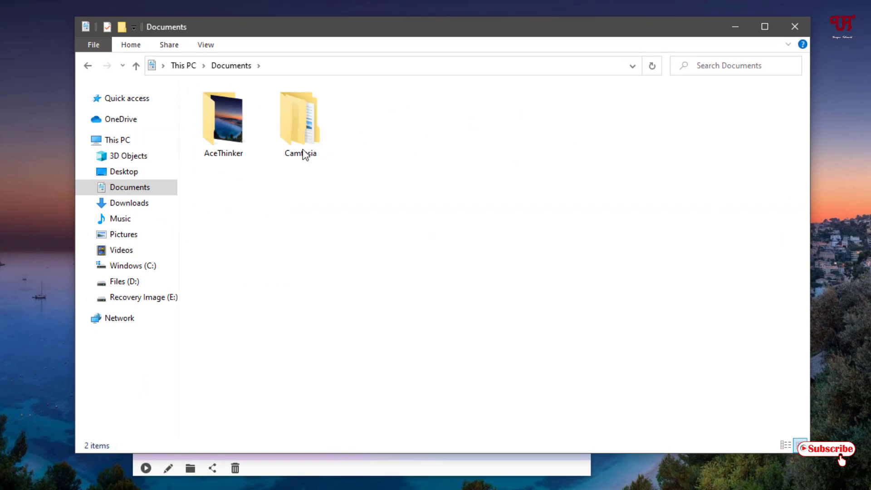
double_click(206, 152)
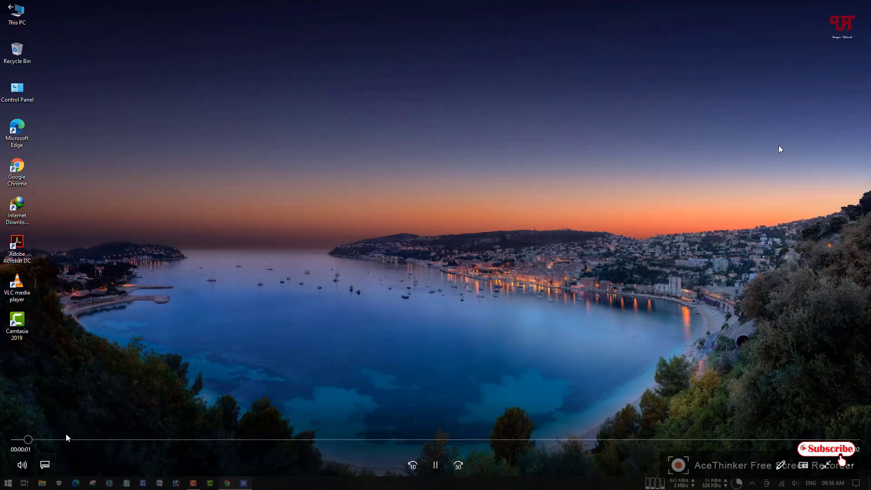
Skip playback ahead to about 1:30 to the red annotations, then exit full screen and close Movies & TV
drag(66, 435, 647, 445)
key(Escape)
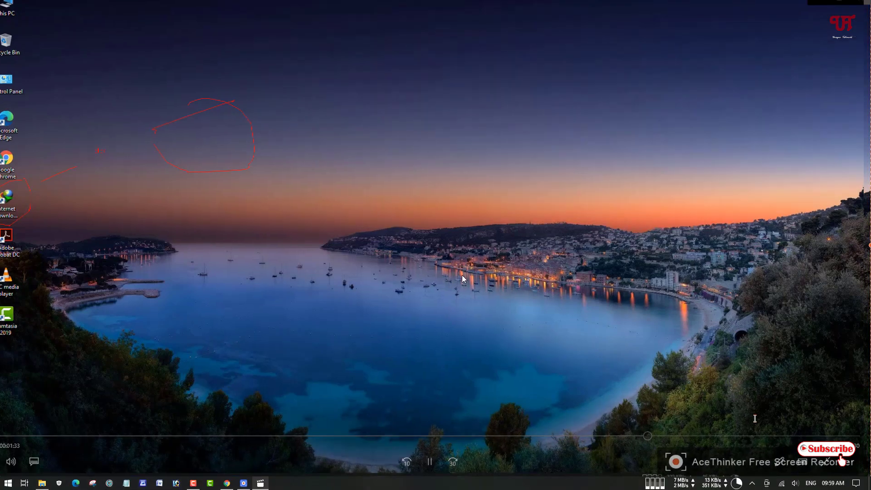
click(859, 7)
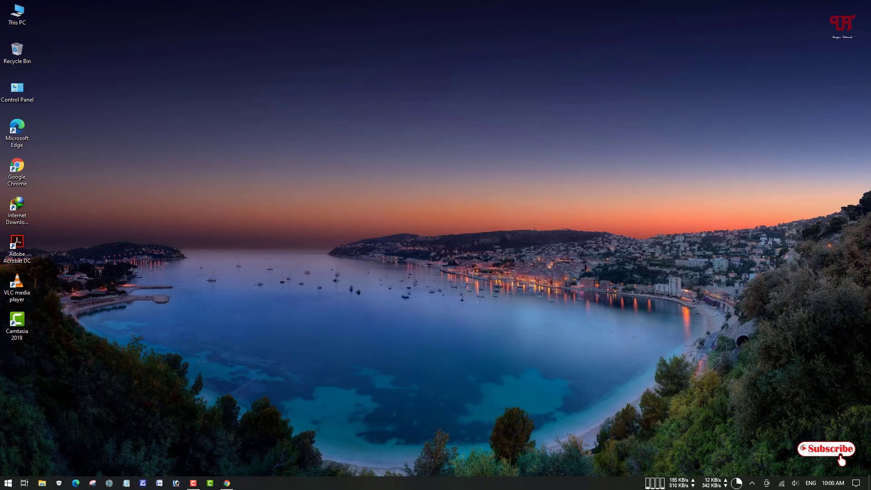
click(226, 483)
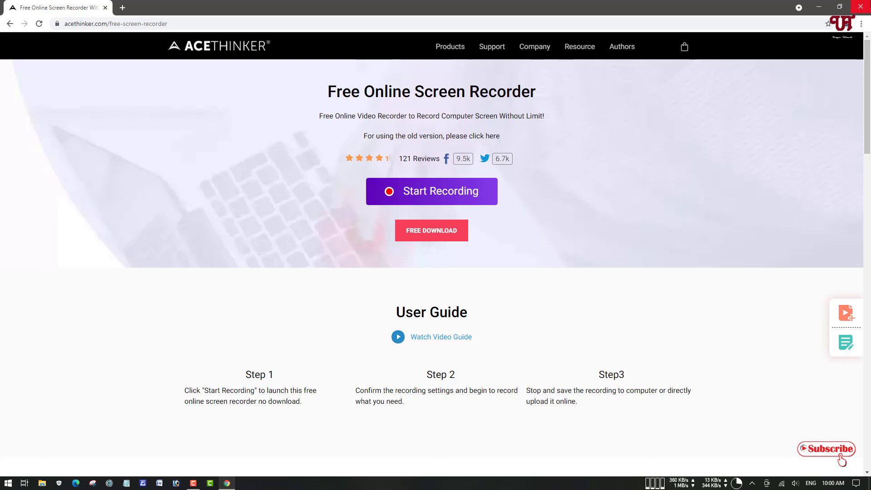
click(860, 7)
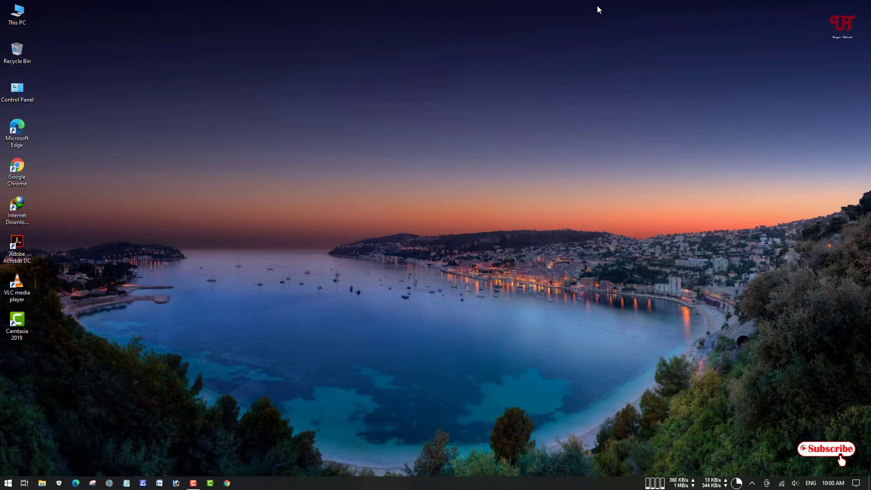